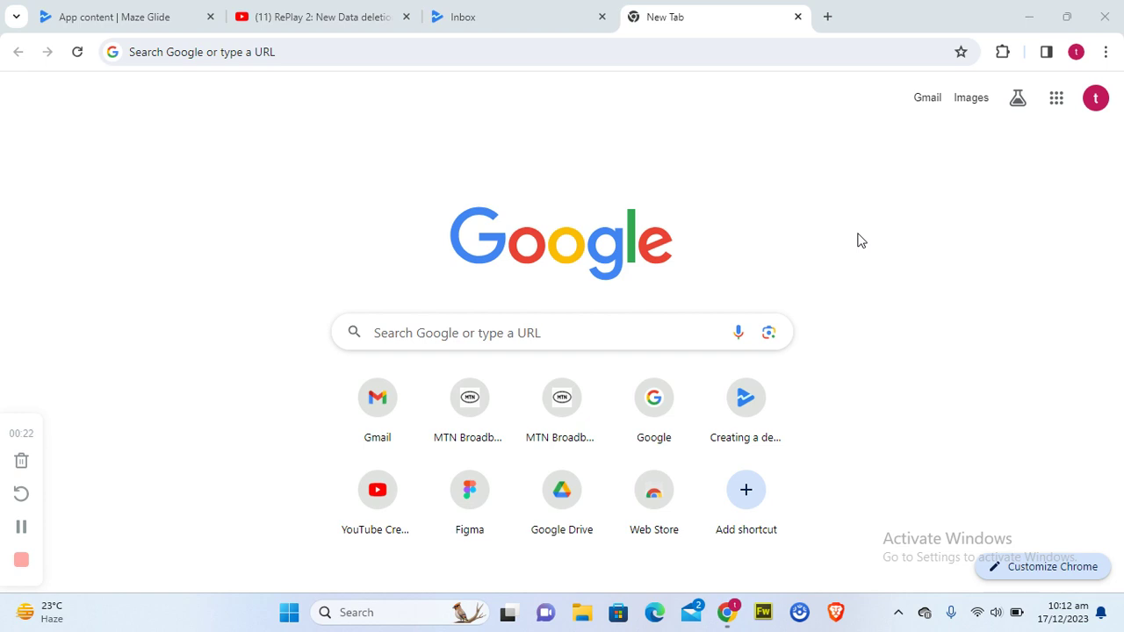
- Go to play.google.com/console and open the listed developer account
{"action": "left_click", "coordinate": [641, 55]}
{"action": "type", "text": "play.google.com/console/signup"}
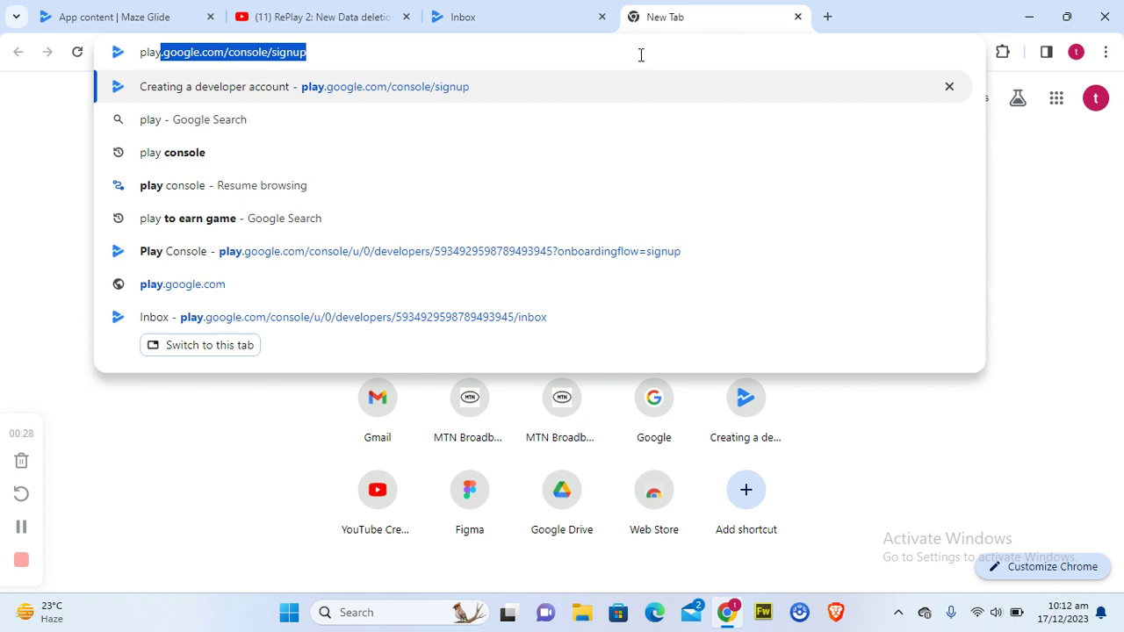
{"action": "key", "text": "Right"}
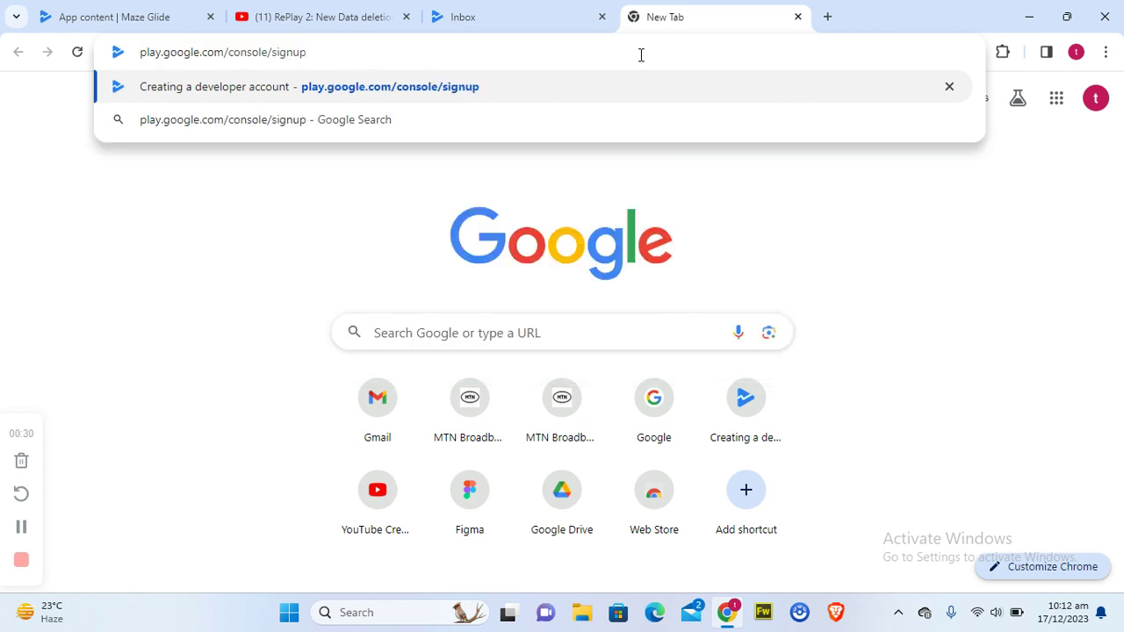
{"action": "key", "text": "BackSpace"}
{"action": "key", "text": "BackSpace"}
{"action": "key", "text": "BackSpace"}
{"action": "key", "text": "BackSpace"}
{"action": "key", "text": "BackSpace"}
{"action": "key", "text": "BackSpace"}
{"action": "key", "text": "BackSpace"}
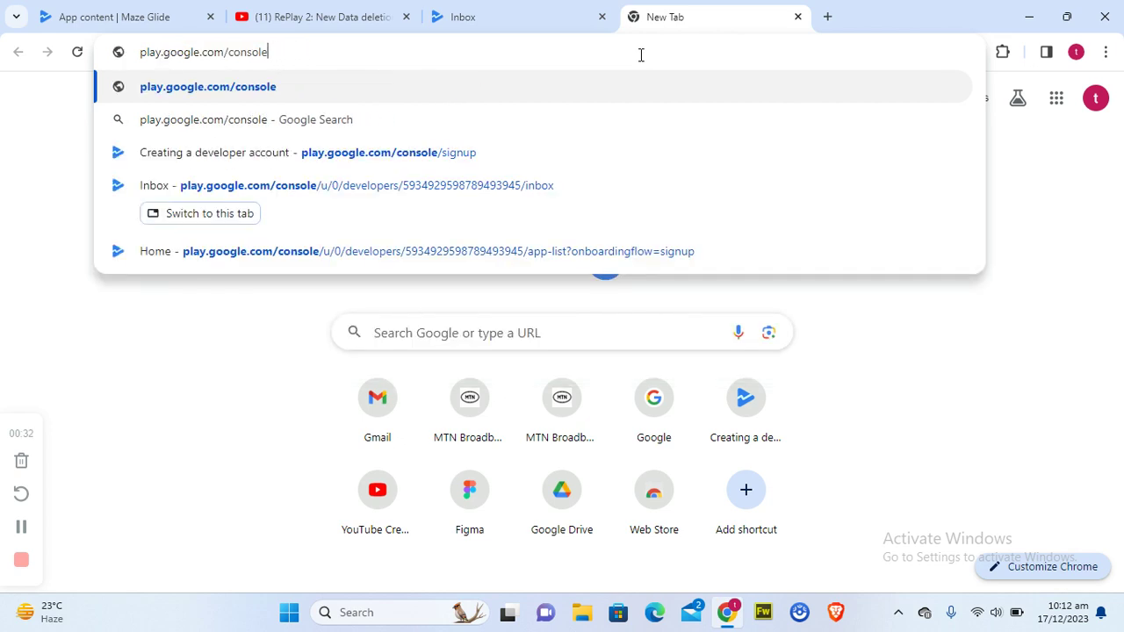
{"action": "key", "text": "Return"}
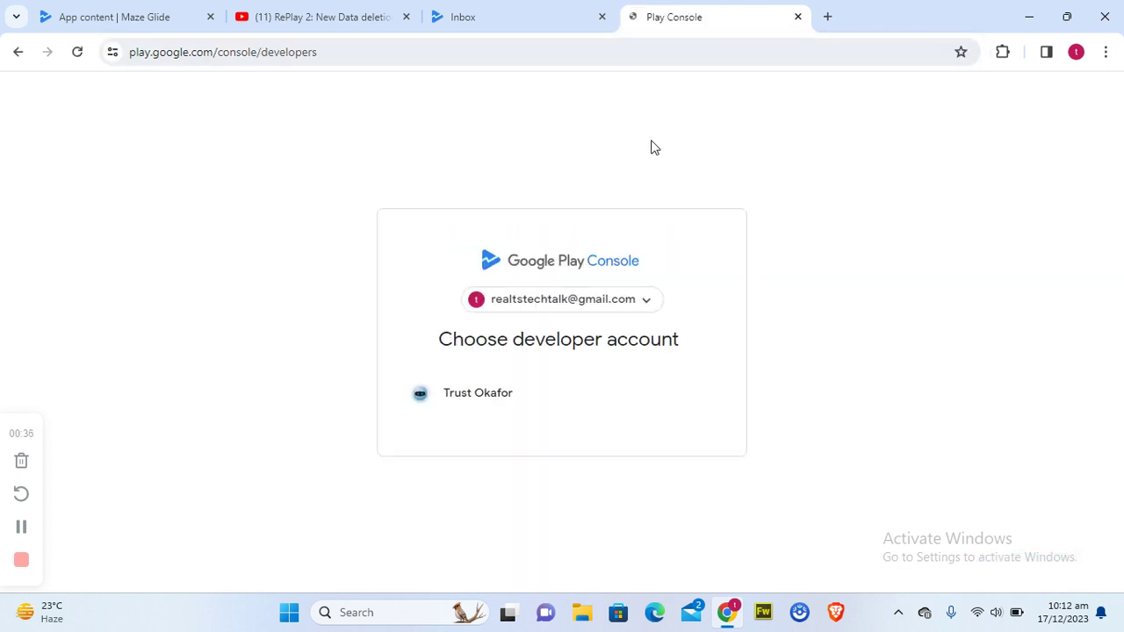
{"action": "left_click", "coordinate": [481, 394]}
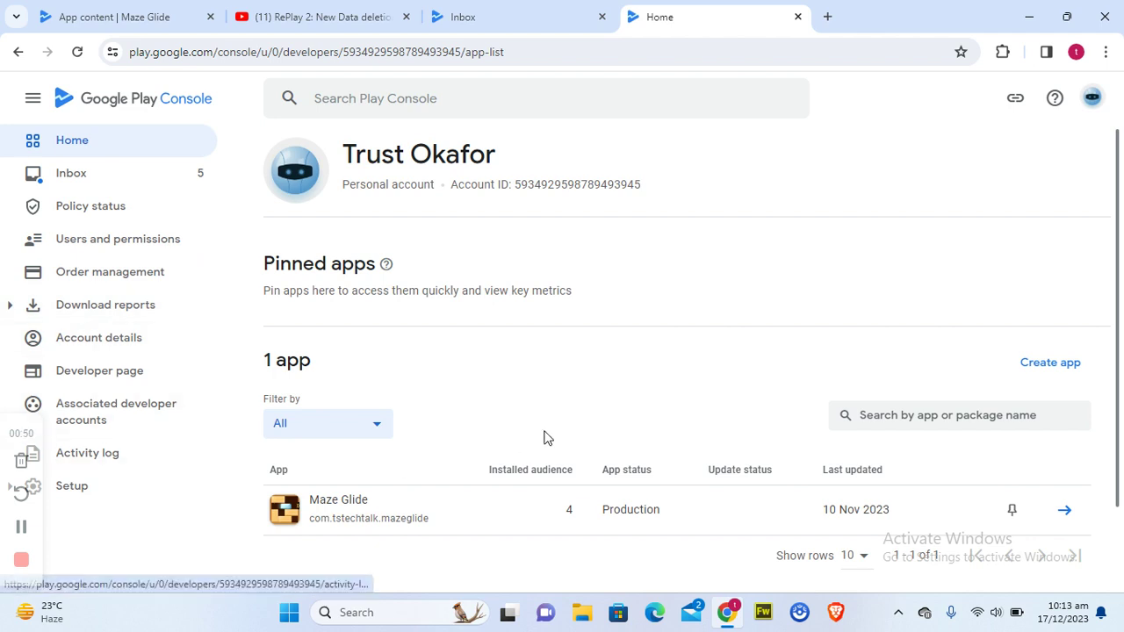
- Look through the developer account's inbox messages and its Setup options
{"action": "left_click", "coordinate": [122, 176]}
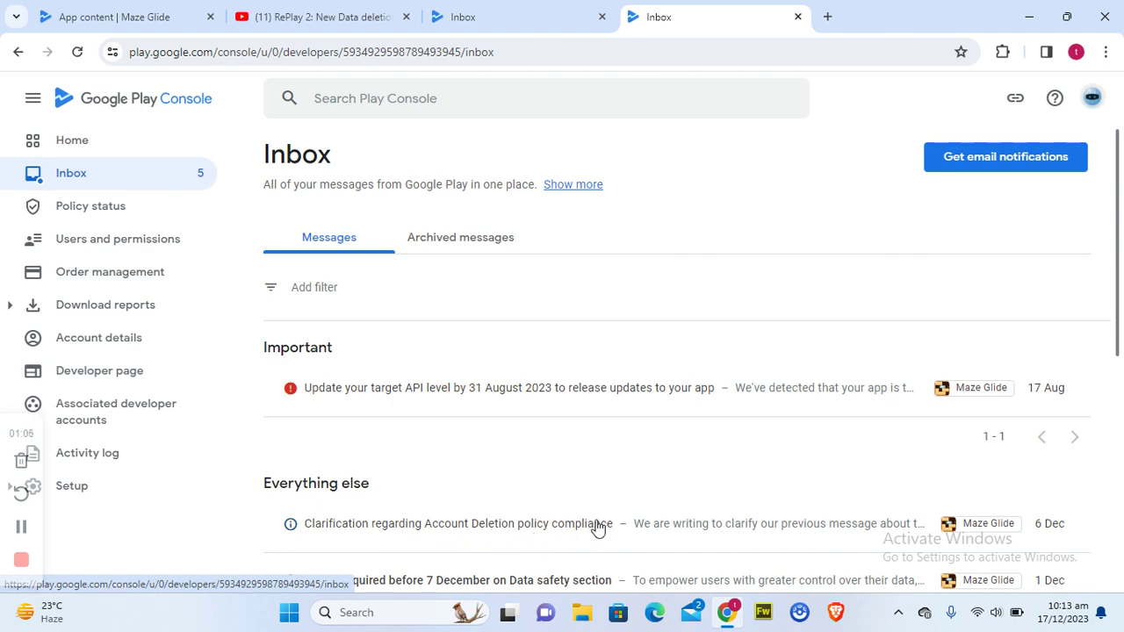
{"action": "scroll", "coordinate": [597, 527], "scroll_direction": "down", "scroll_amount": 1}
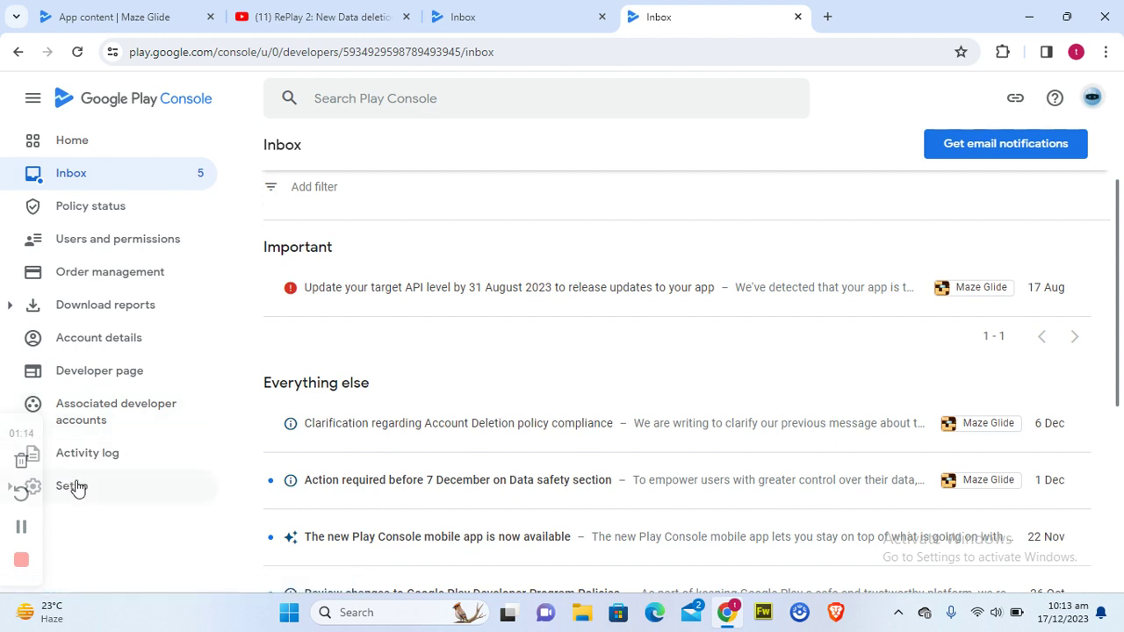
{"action": "left_click", "coordinate": [75, 487]}
{"action": "scroll", "coordinate": [136, 505], "scroll_direction": "down", "scroll_amount": 2}
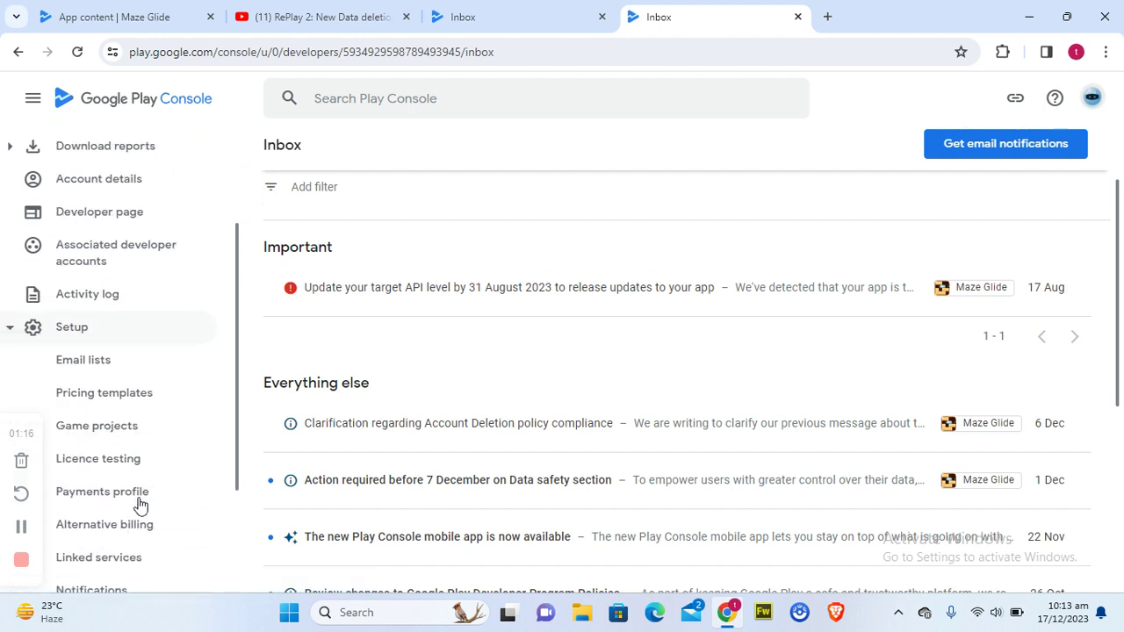
{"action": "scroll", "coordinate": [141, 505], "scroll_direction": "down", "scroll_amount": 2}
{"action": "scroll", "coordinate": [140, 505], "scroll_direction": "up", "scroll_amount": 4}
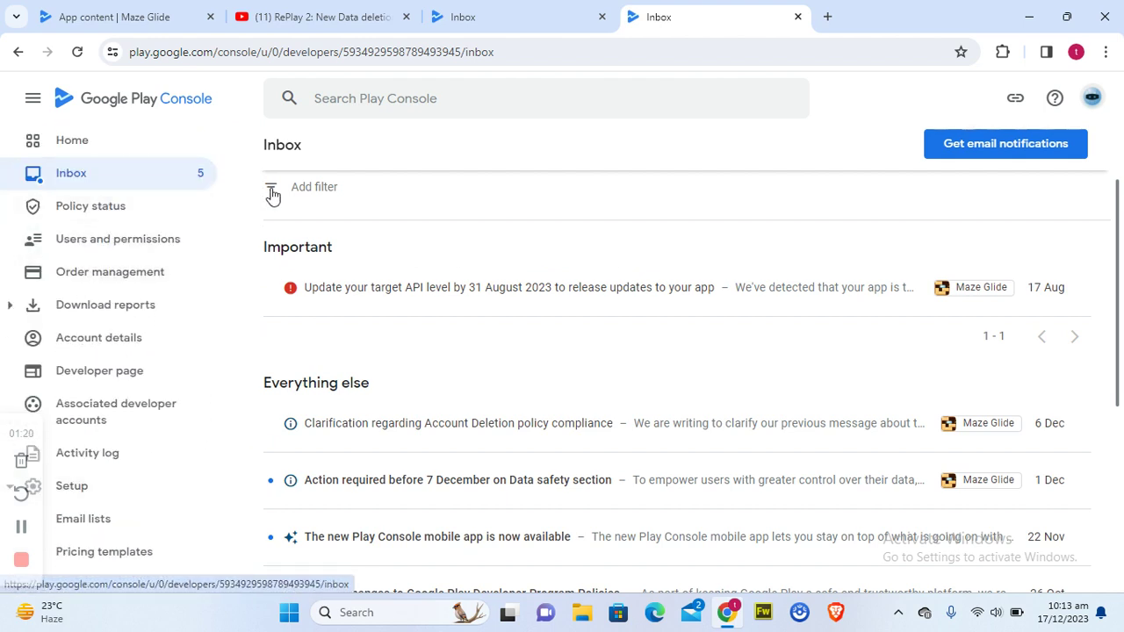
- Open the Maze Glide app's App content page and start the overdue Financial features declaration
{"action": "left_click", "coordinate": [121, 148]}
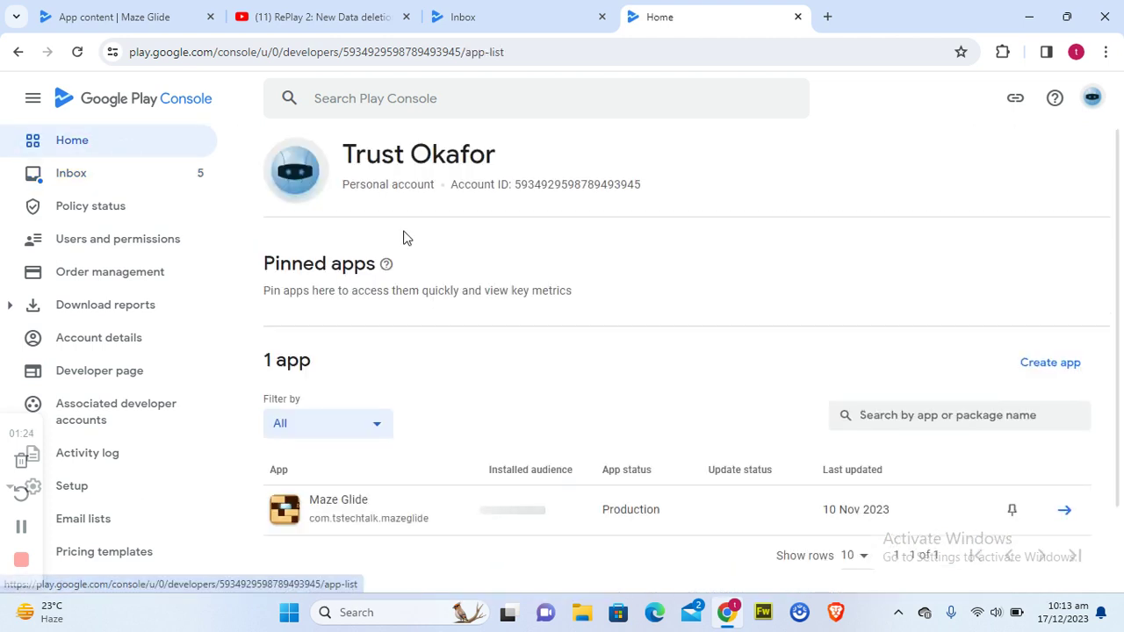
{"action": "left_click", "coordinate": [389, 508]}
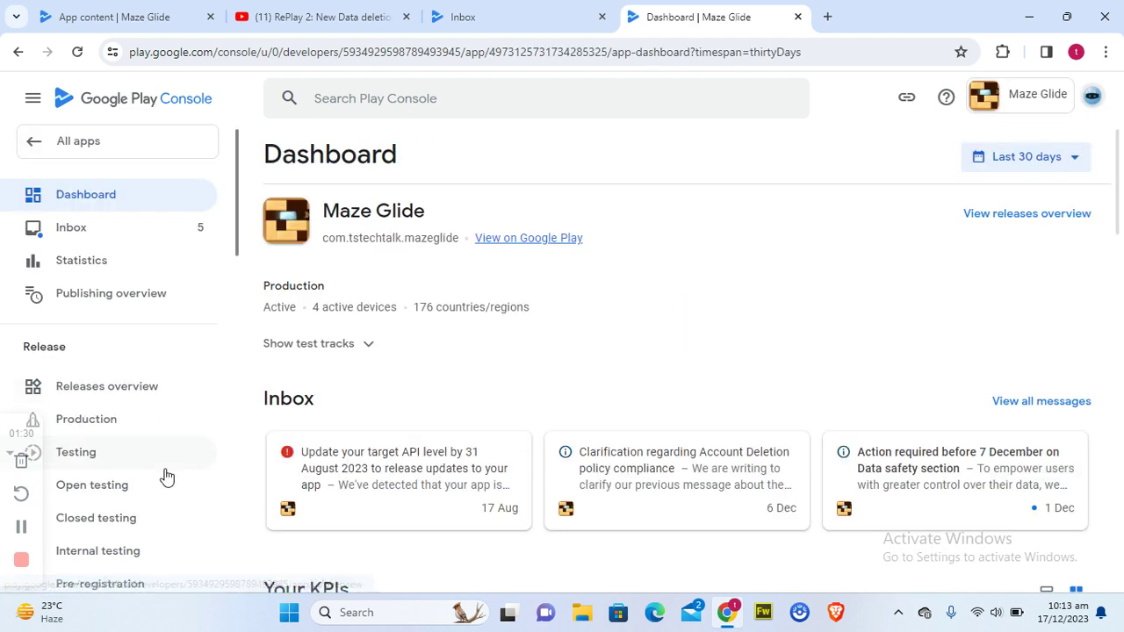
{"action": "scroll", "coordinate": [166, 476], "scroll_direction": "down", "scroll_amount": 15}
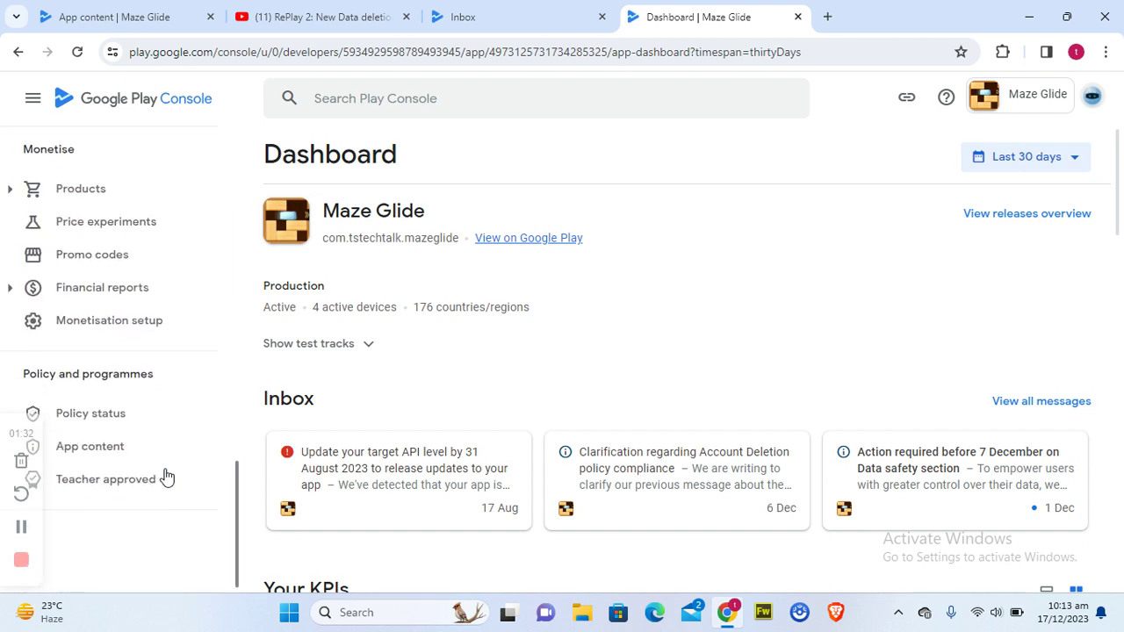
{"action": "left_click", "coordinate": [89, 448]}
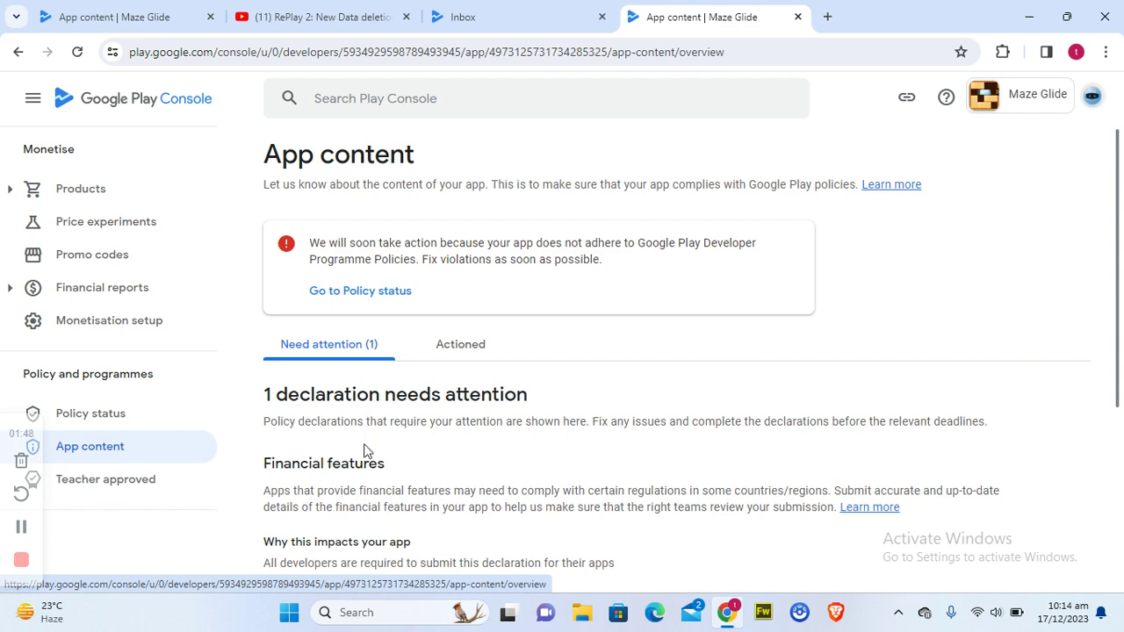
{"action": "scroll", "coordinate": [426, 435], "scroll_direction": "down", "scroll_amount": 3}
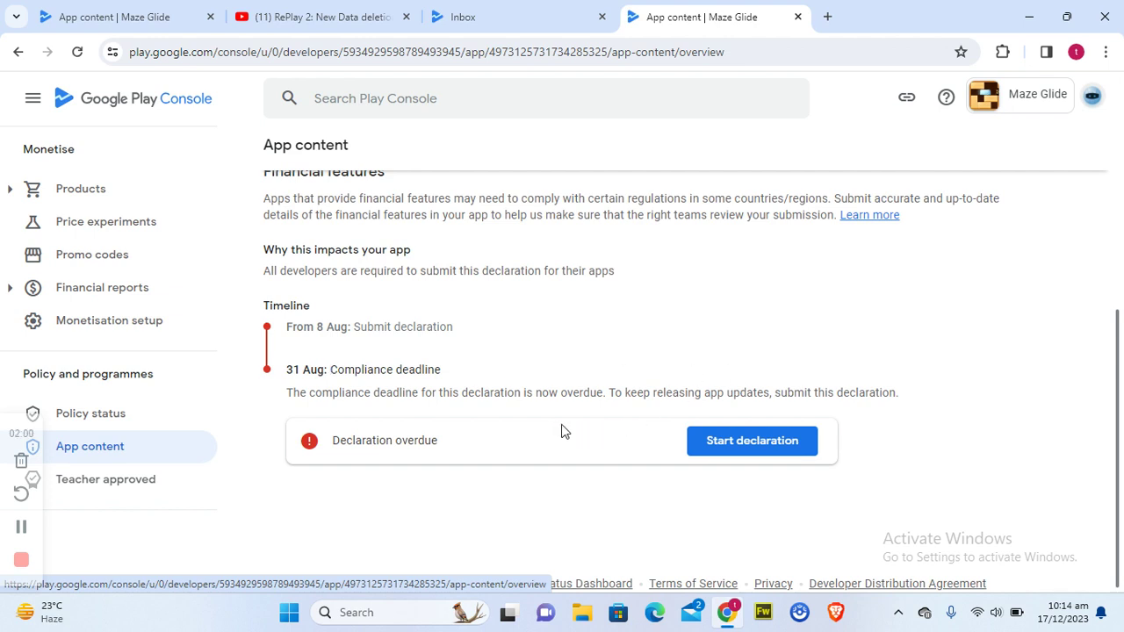
{"action": "left_click", "coordinate": [753, 448]}
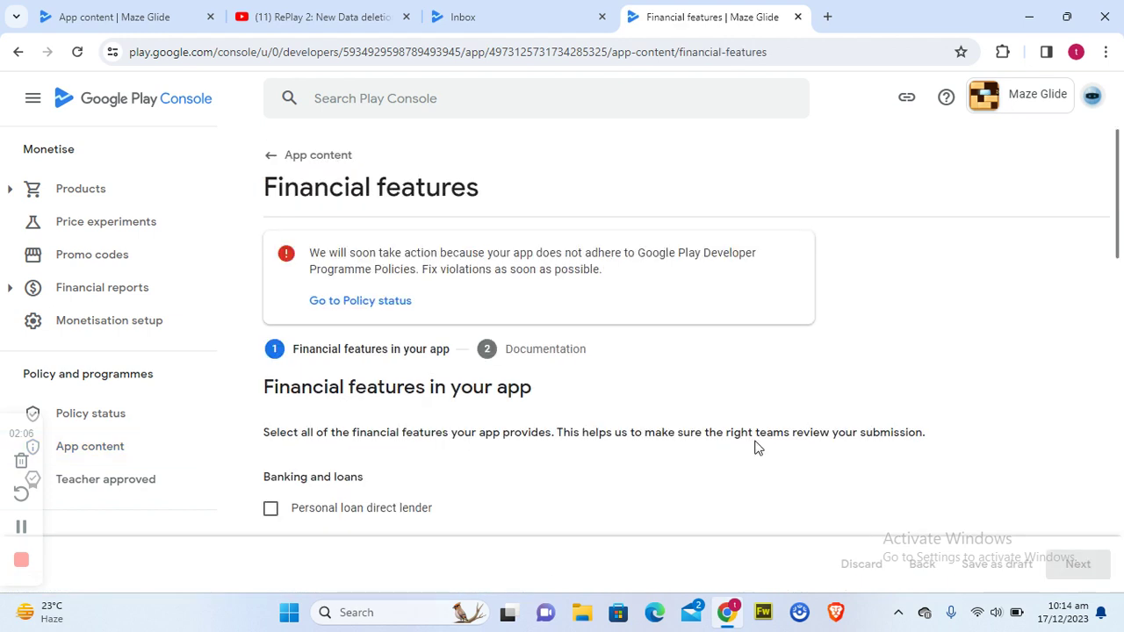
- Review all the financial feature options from banking and loans to support services, leaving the rewards and incentives option unselected
{"action": "scroll", "coordinate": [710, 427], "scroll_direction": "down", "scroll_amount": 4}
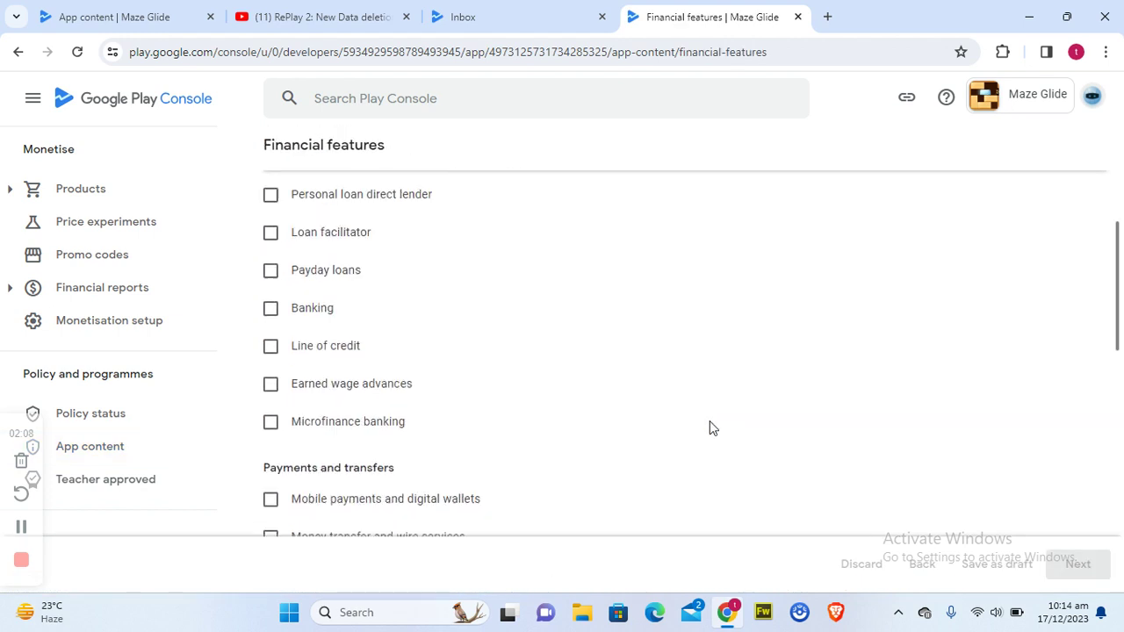
{"action": "scroll", "coordinate": [709, 428], "scroll_direction": "up", "scroll_amount": 3}
{"action": "scroll", "coordinate": [710, 428], "scroll_direction": "up", "scroll_amount": 1}
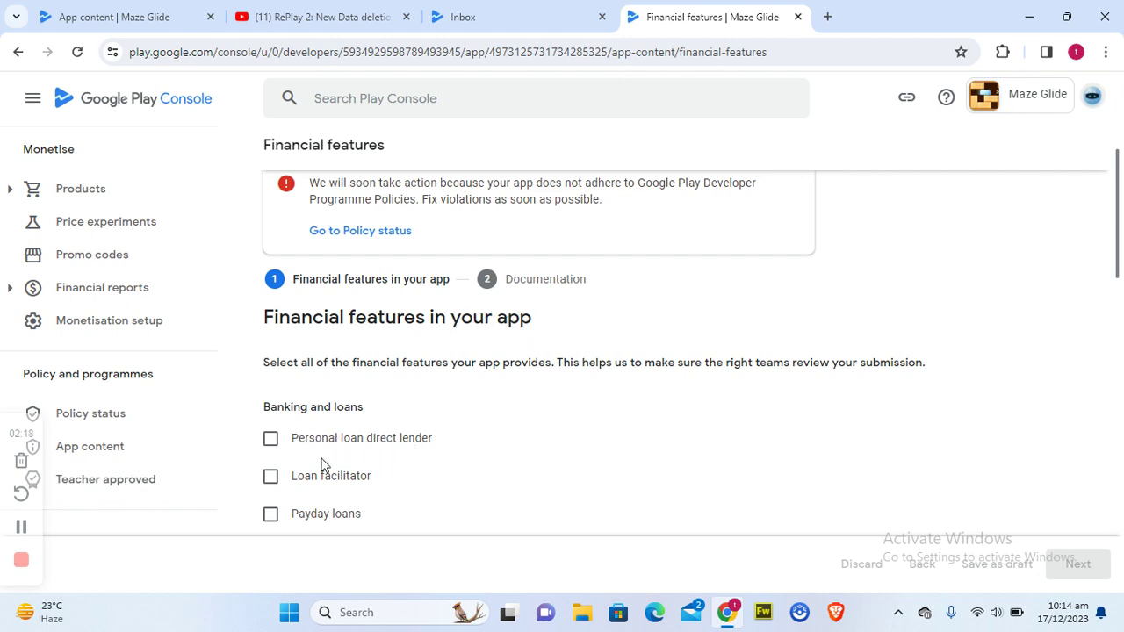
{"action": "scroll", "coordinate": [469, 504], "scroll_direction": "down", "scroll_amount": 2}
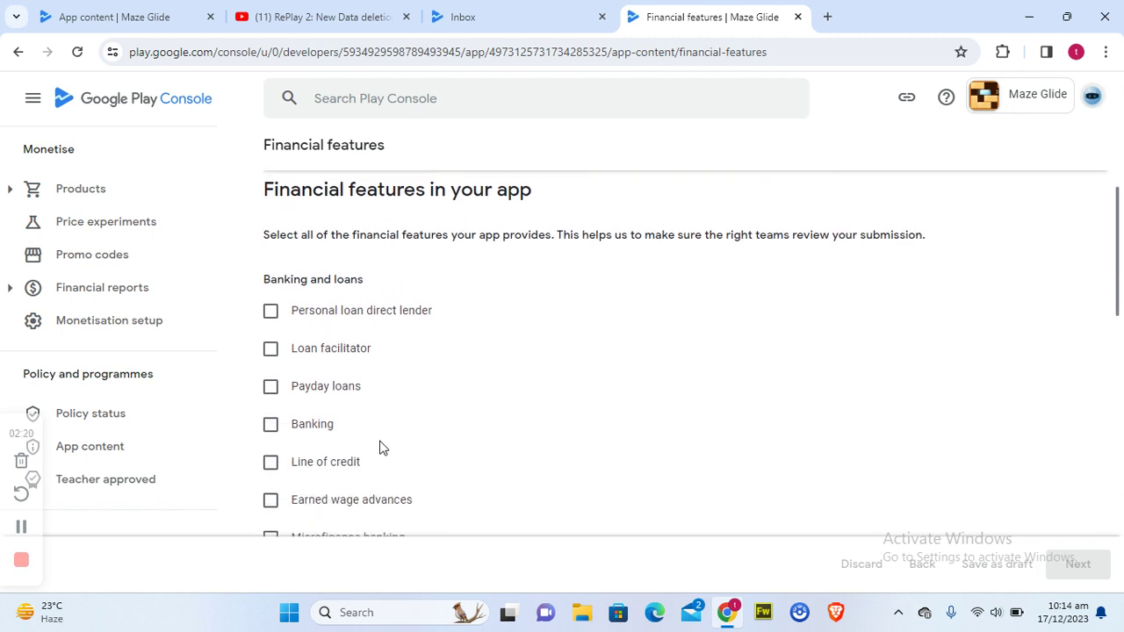
{"action": "scroll", "coordinate": [379, 460], "scroll_direction": "down", "scroll_amount": 3}
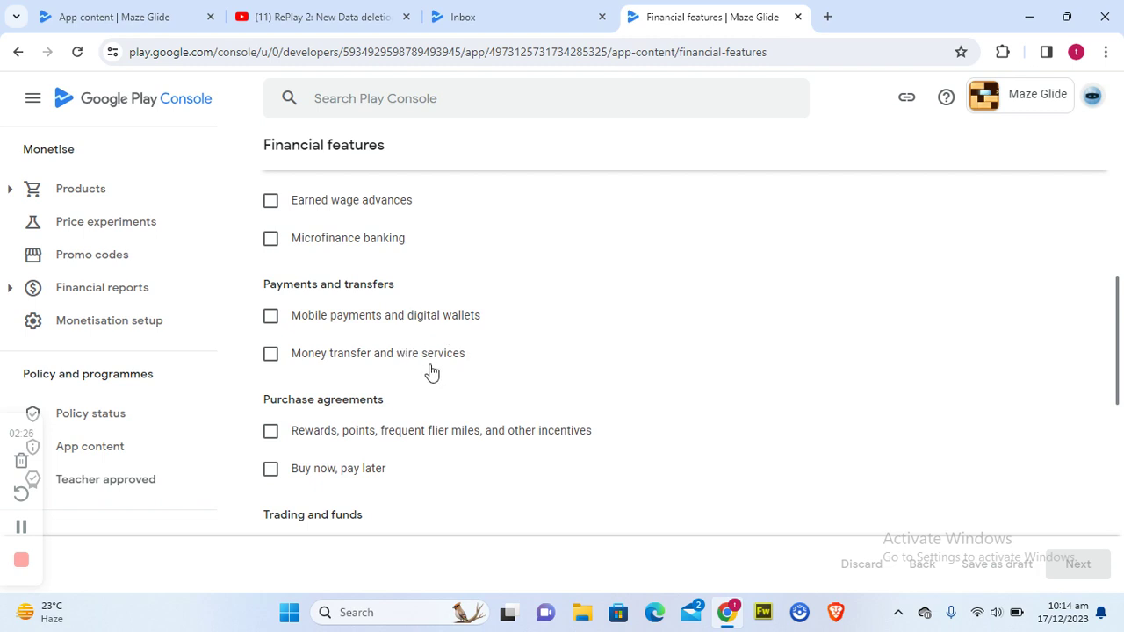
{"action": "scroll", "coordinate": [421, 376], "scroll_direction": "down", "scroll_amount": 1}
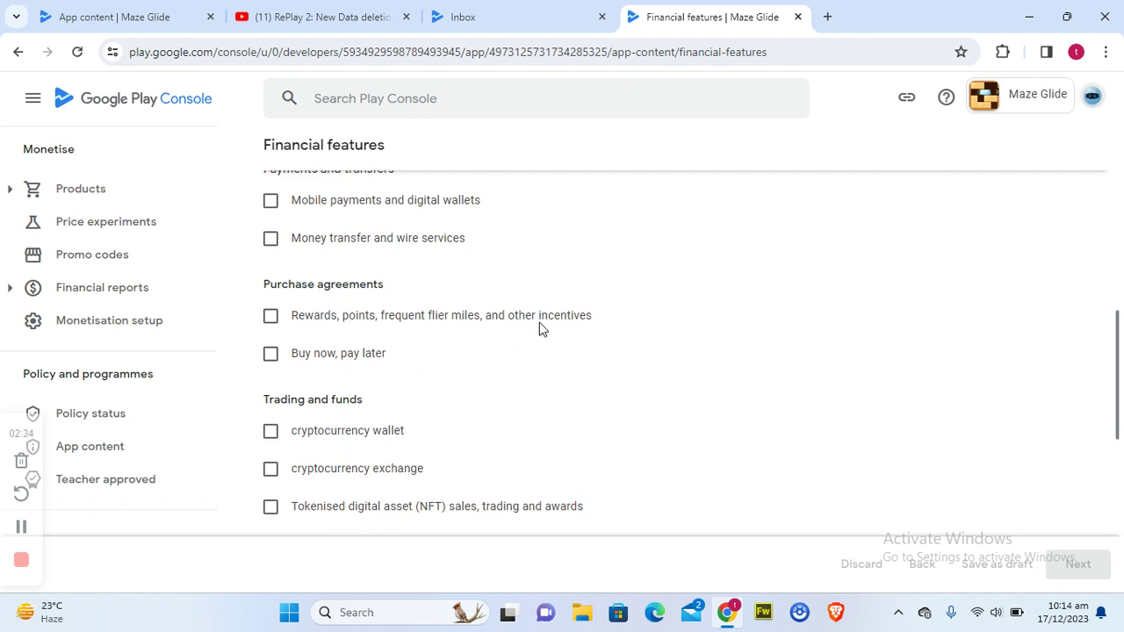
{"action": "left_click", "coordinate": [271, 321]}
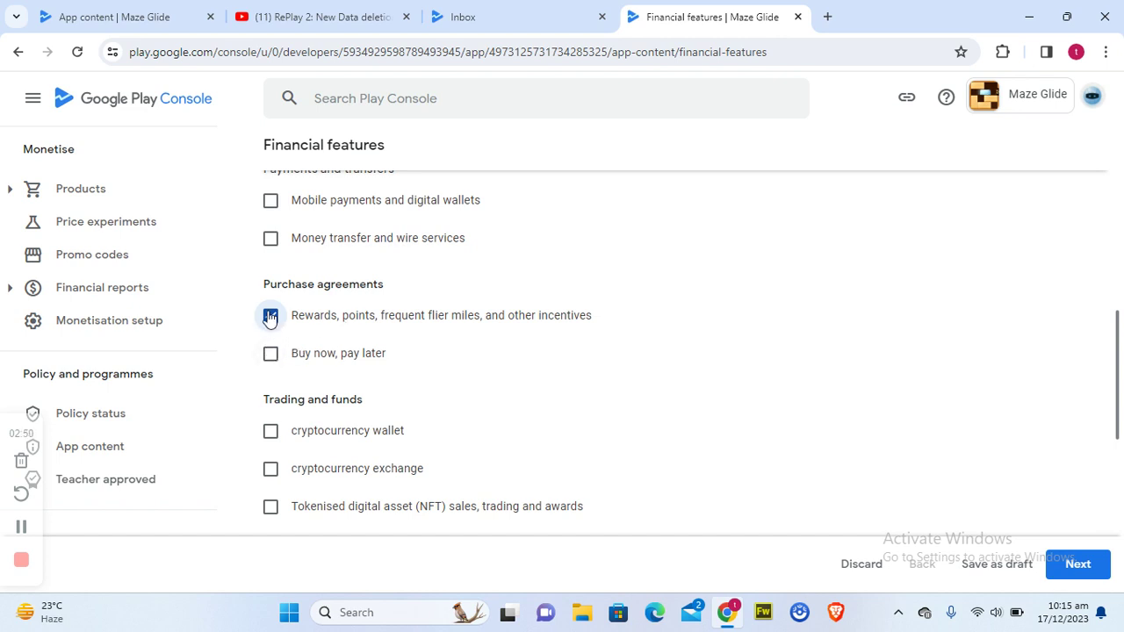
{"action": "left_click", "coordinate": [270, 316]}
{"action": "scroll", "coordinate": [436, 383], "scroll_direction": "down", "scroll_amount": 3}
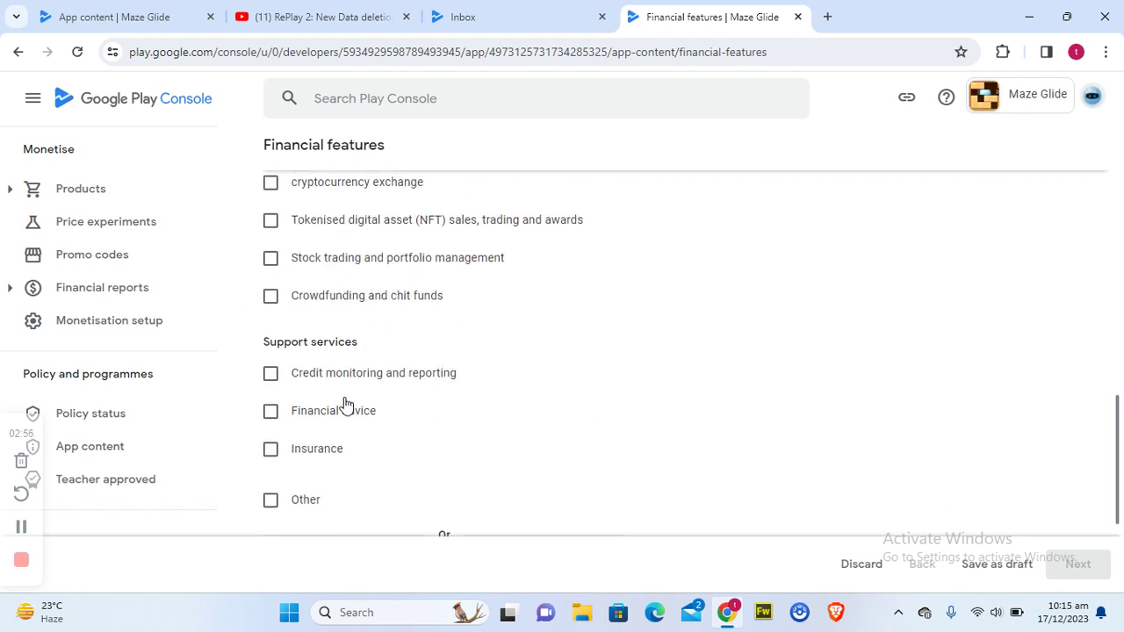
{"action": "scroll", "coordinate": [344, 404], "scroll_direction": "down", "scroll_amount": 1}
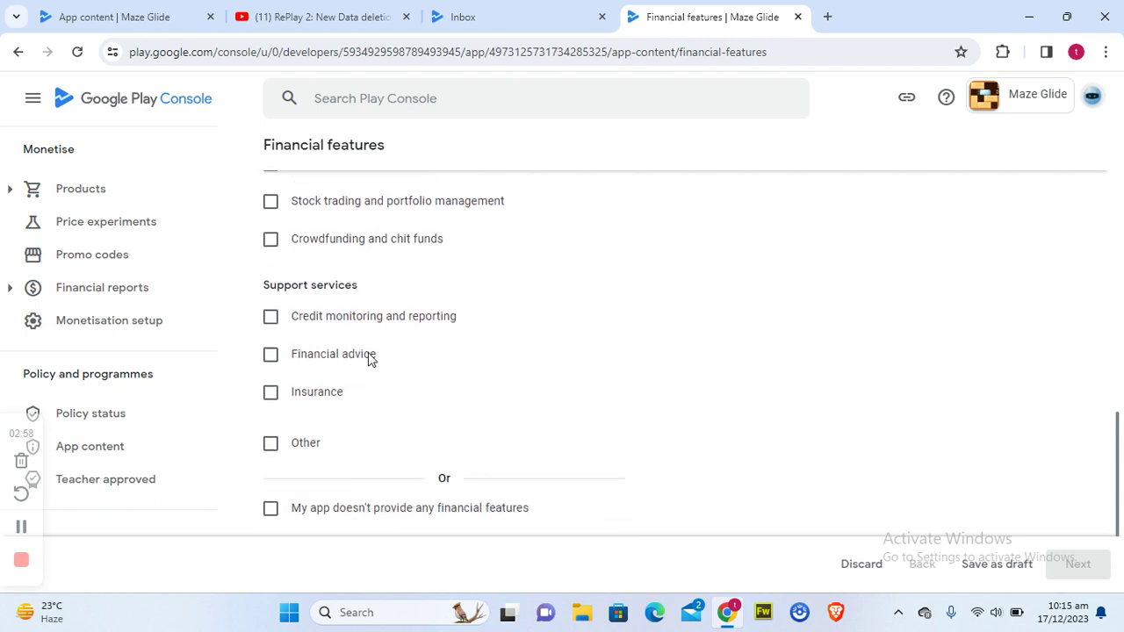
{"action": "scroll", "coordinate": [364, 404], "scroll_direction": "down", "scroll_amount": 2}
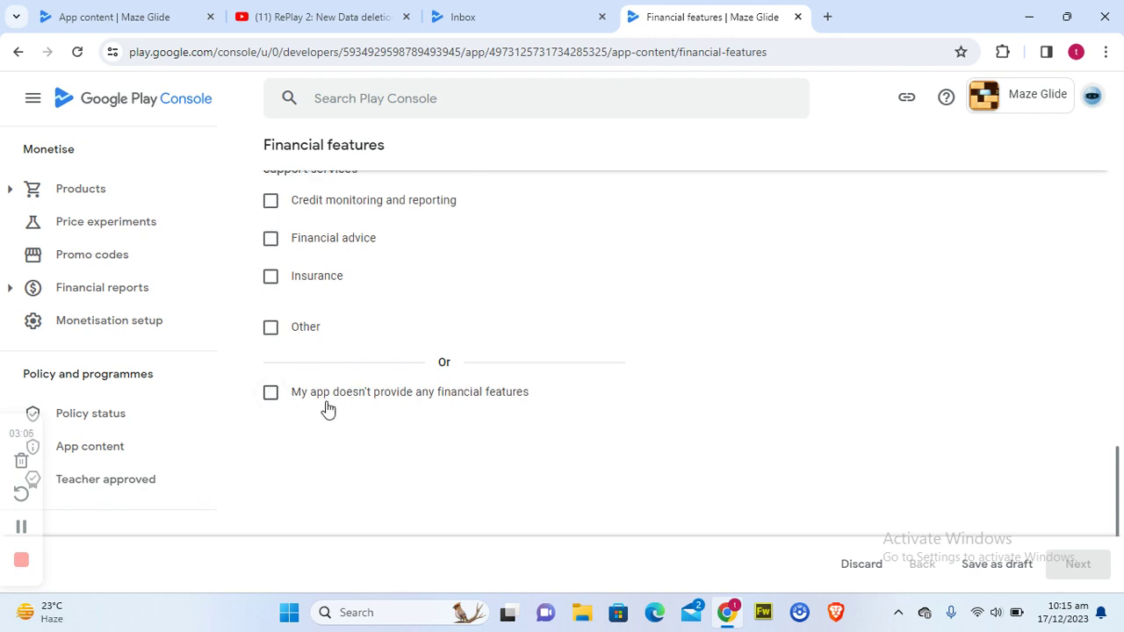
- Declare that the app doesn't provide any financial features, continue past the documentation stage and save the declaration
{"action": "left_click", "coordinate": [271, 394]}
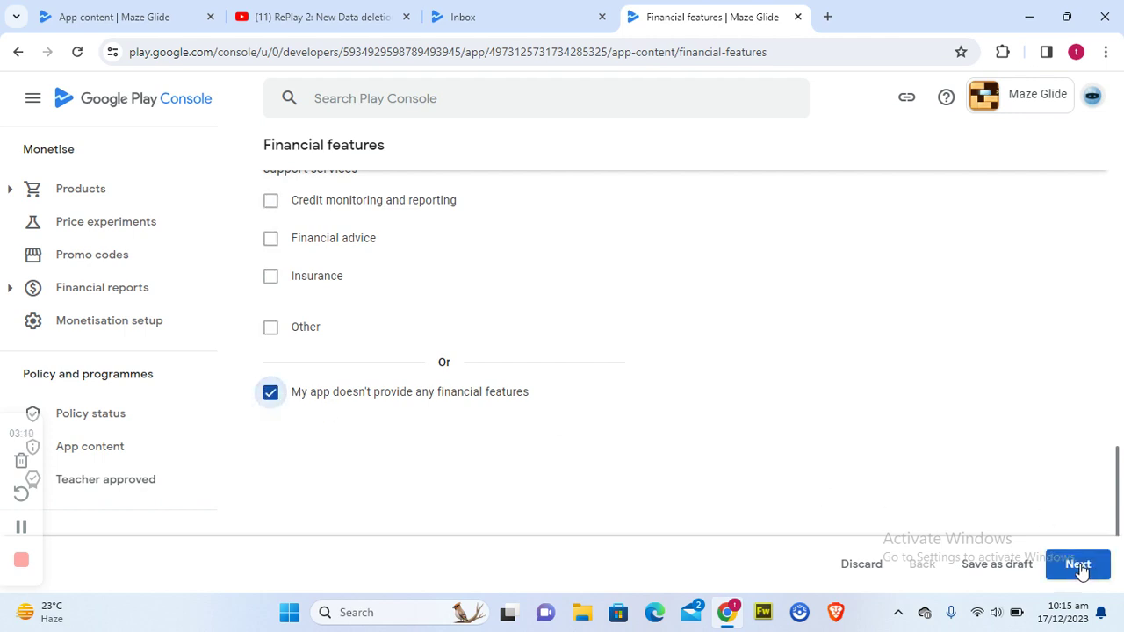
{"action": "left_click", "coordinate": [1078, 567]}
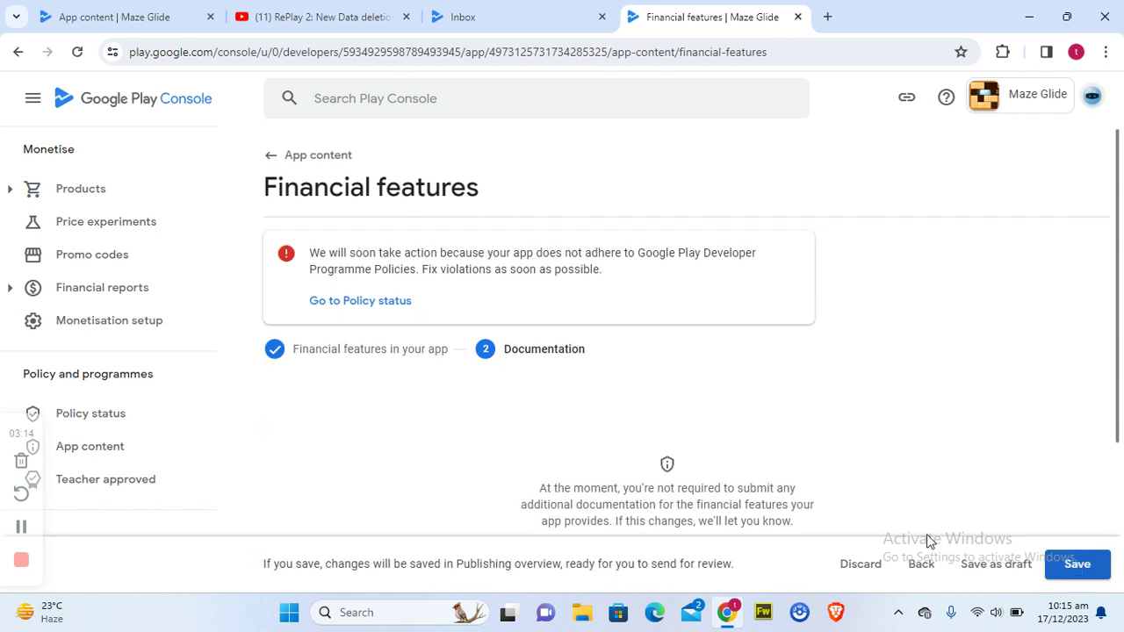
{"action": "scroll", "coordinate": [680, 422], "scroll_direction": "down", "scroll_amount": 3}
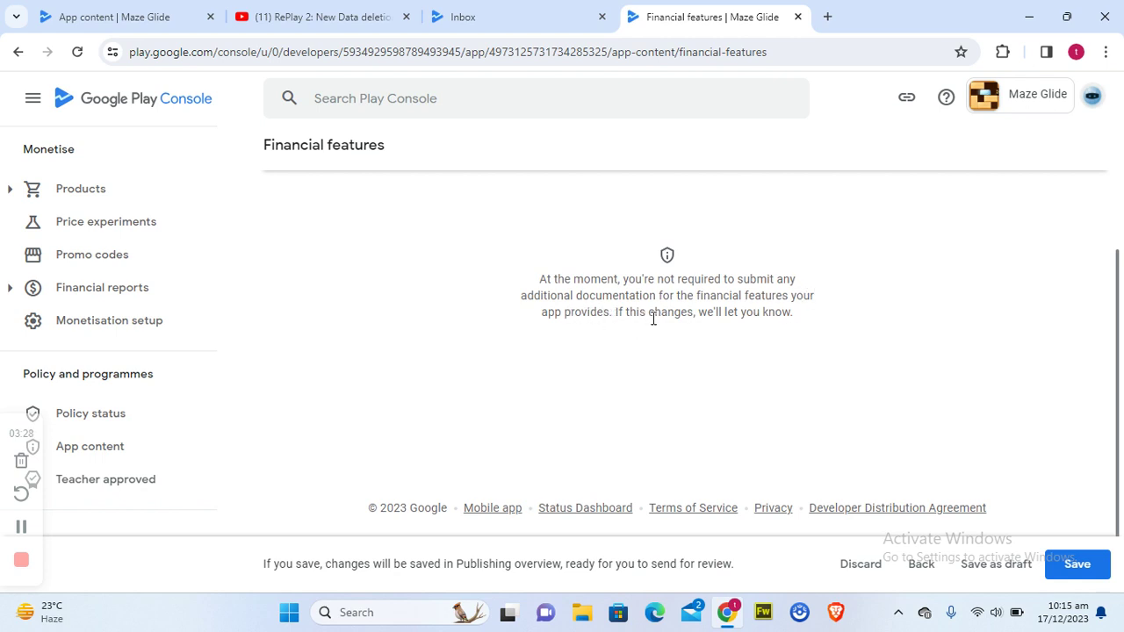
{"action": "left_click", "coordinate": [1077, 566]}
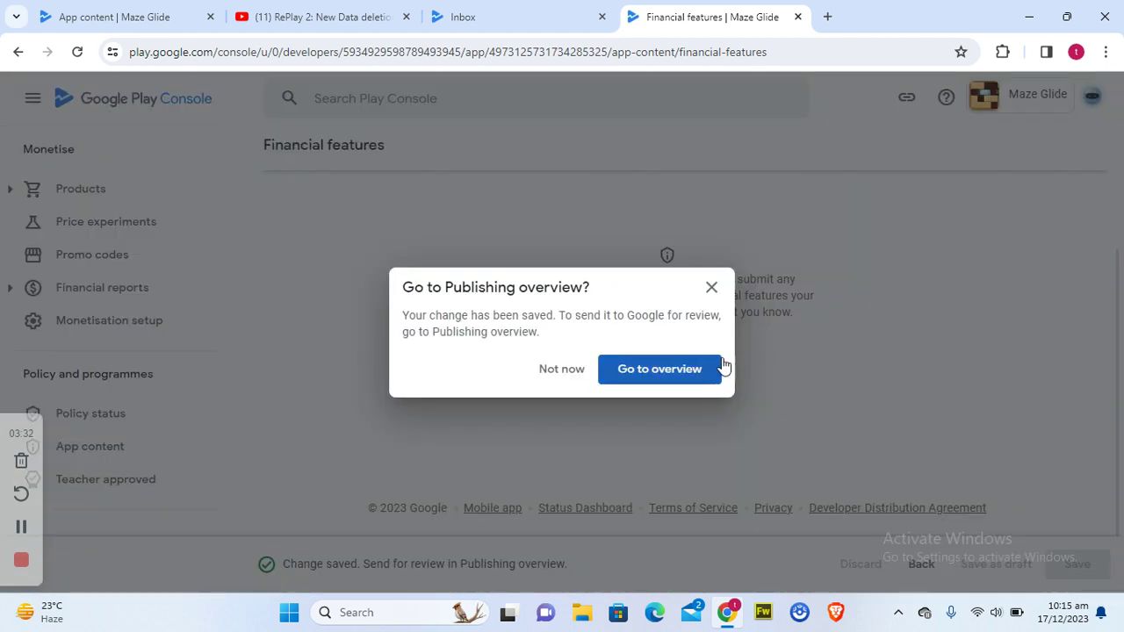
- Go to the Publishing overview, send the saved declaration change for review and check the changes in review
{"action": "left_click", "coordinate": [666, 373]}
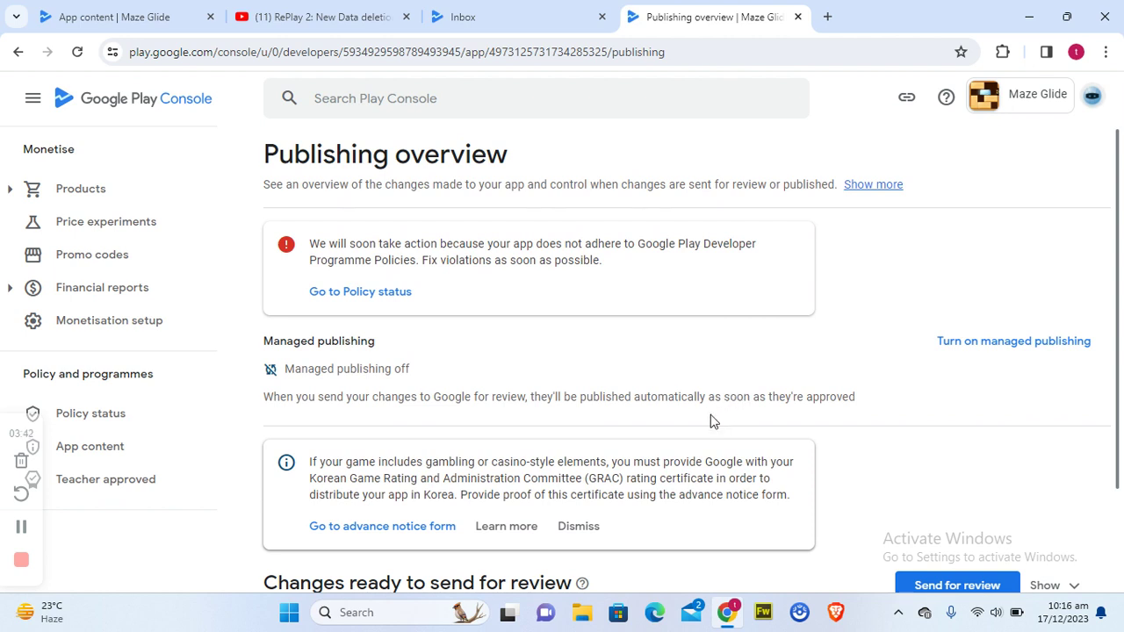
{"action": "scroll", "coordinate": [711, 421], "scroll_direction": "down", "scroll_amount": 2}
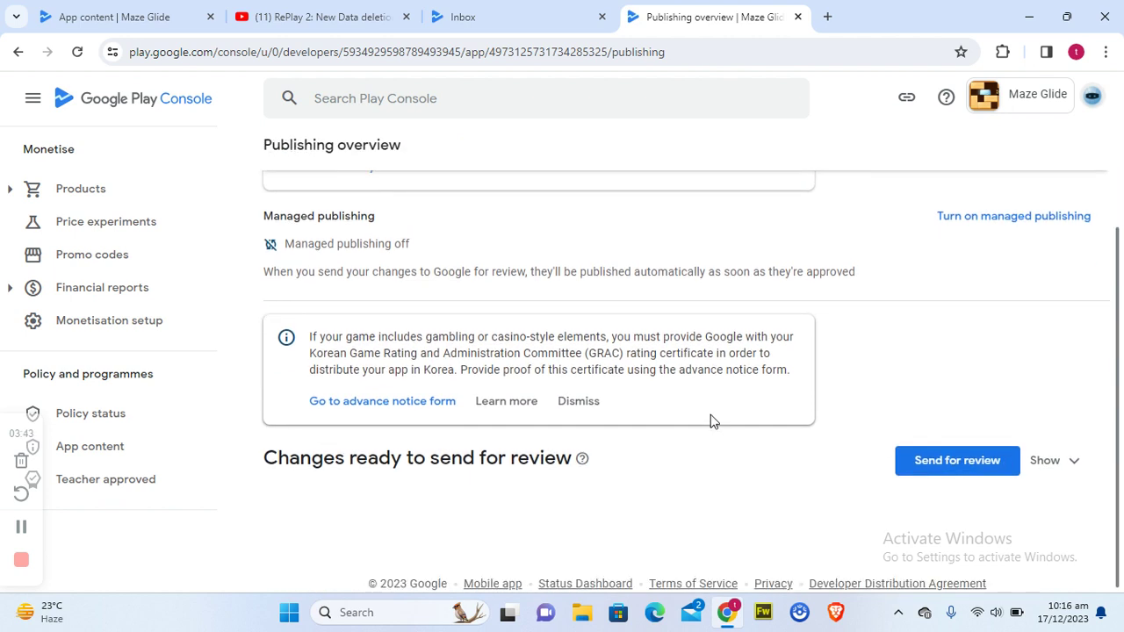
{"action": "left_click", "coordinate": [957, 464]}
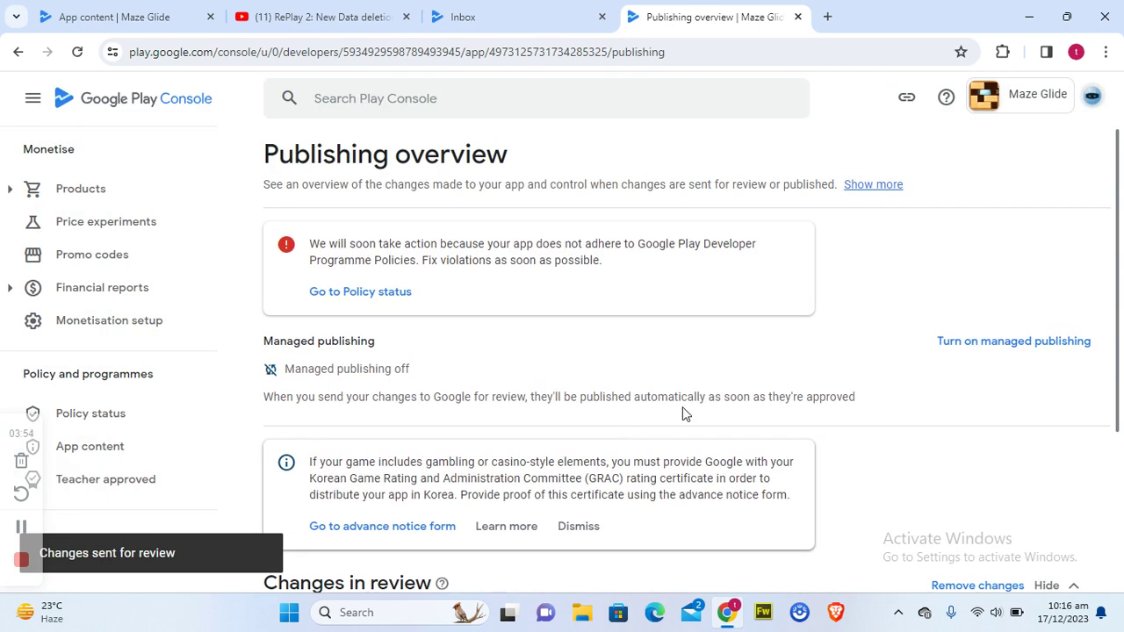
{"action": "scroll", "coordinate": [682, 406], "scroll_direction": "down", "scroll_amount": 3}
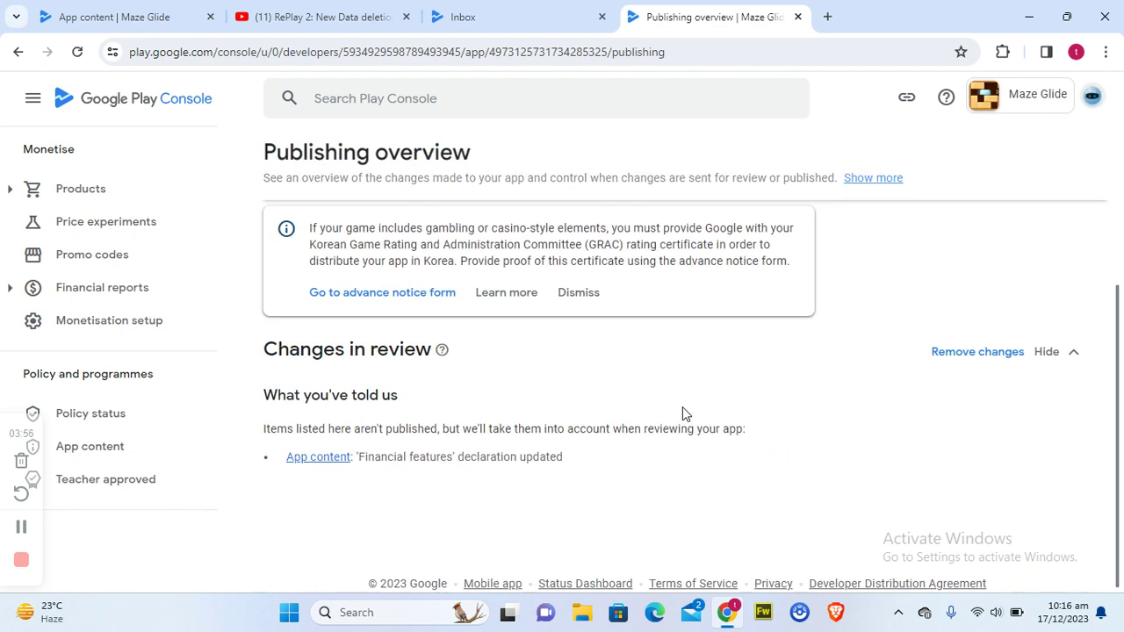
{"action": "scroll", "coordinate": [683, 406], "scroll_direction": "up", "scroll_amount": 1}
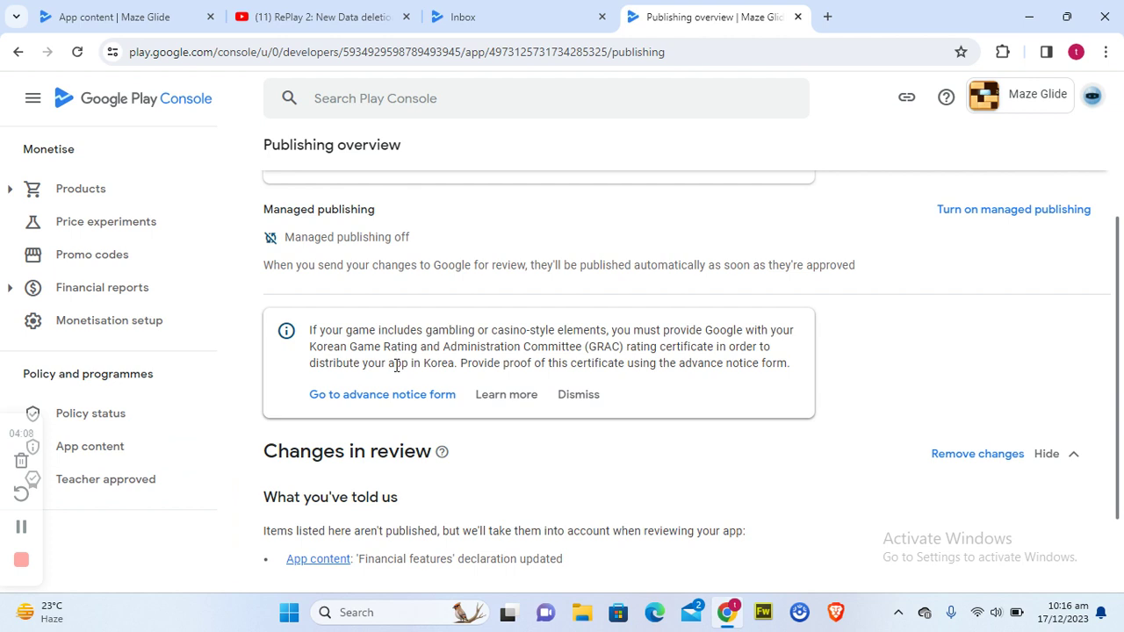
{"action": "left_click", "coordinate": [25, 612]}
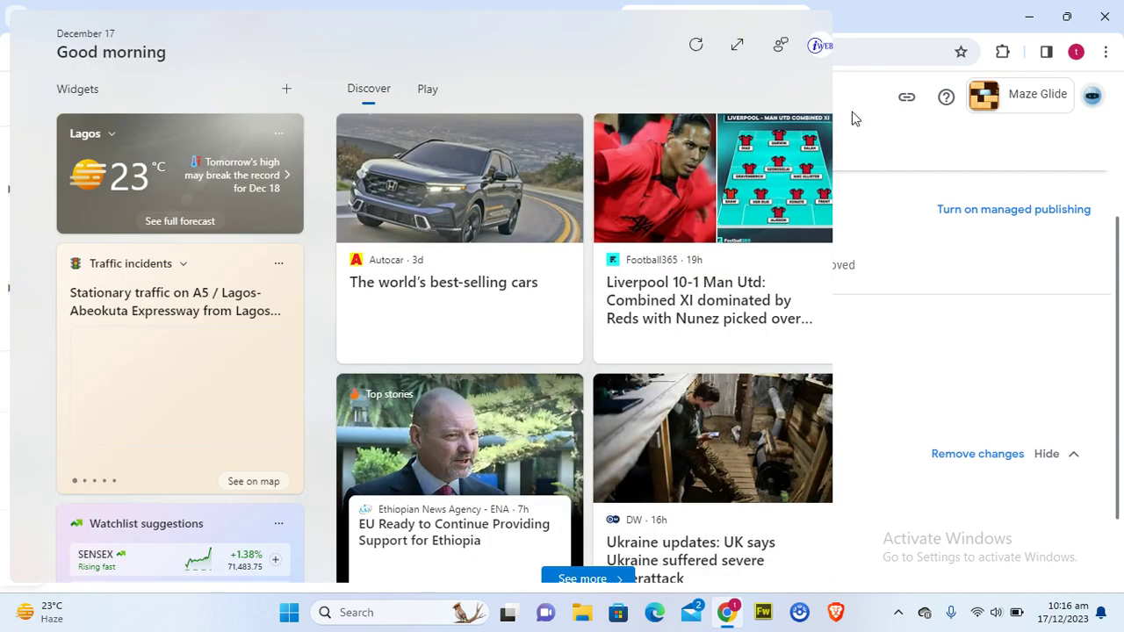
{"action": "left_click", "coordinate": [856, 119]}
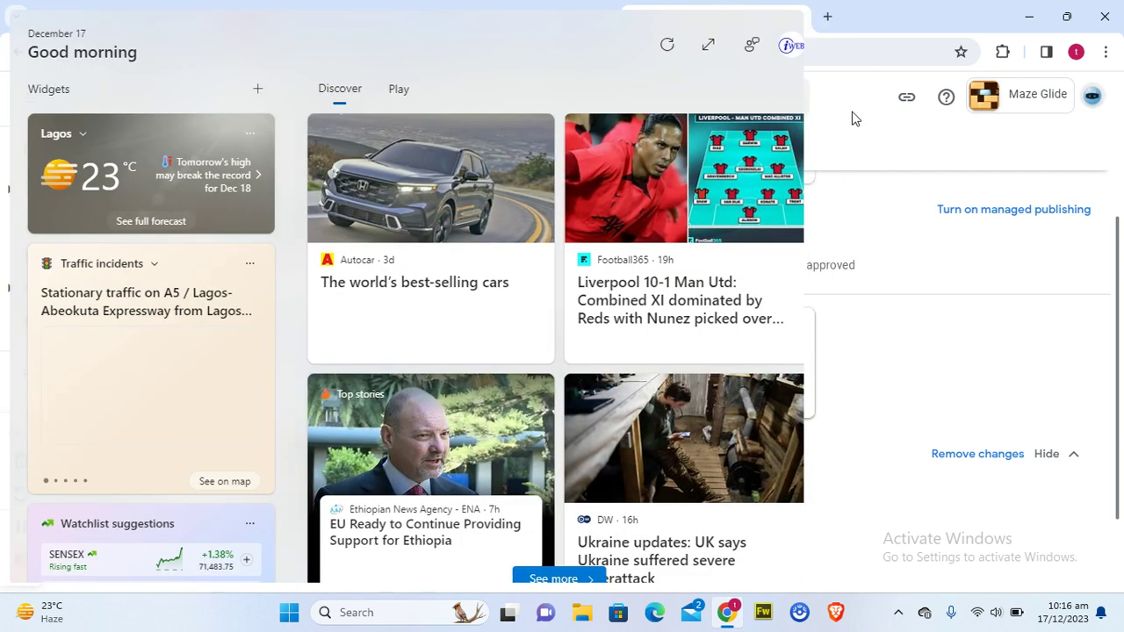